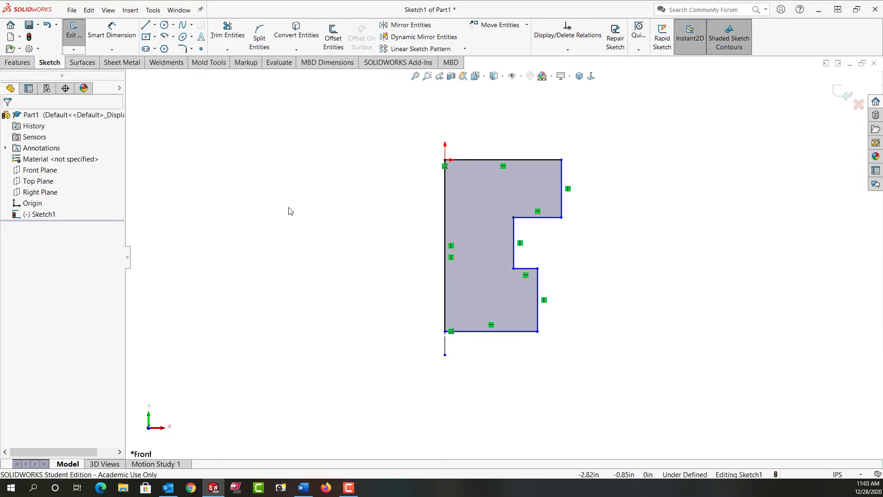
# Create a new part document and start a sketch on the Front Plane.
pyautogui.click(72, 10)
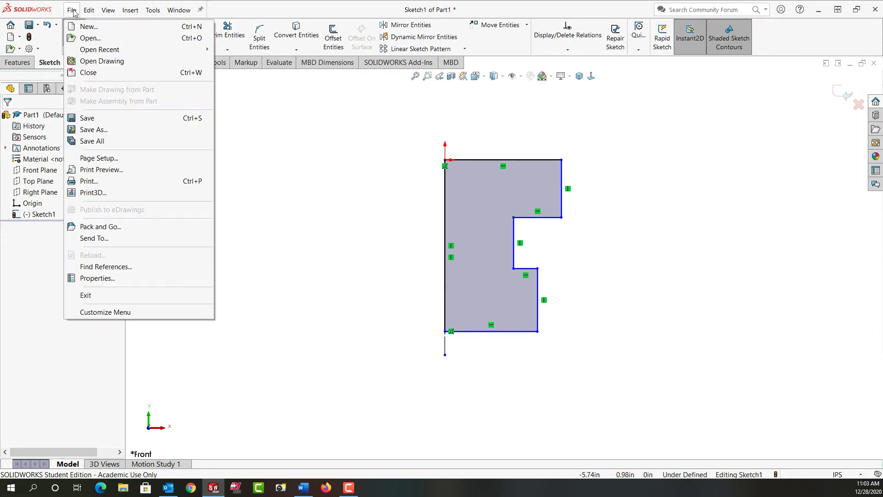
pyautogui.click(12, 40)
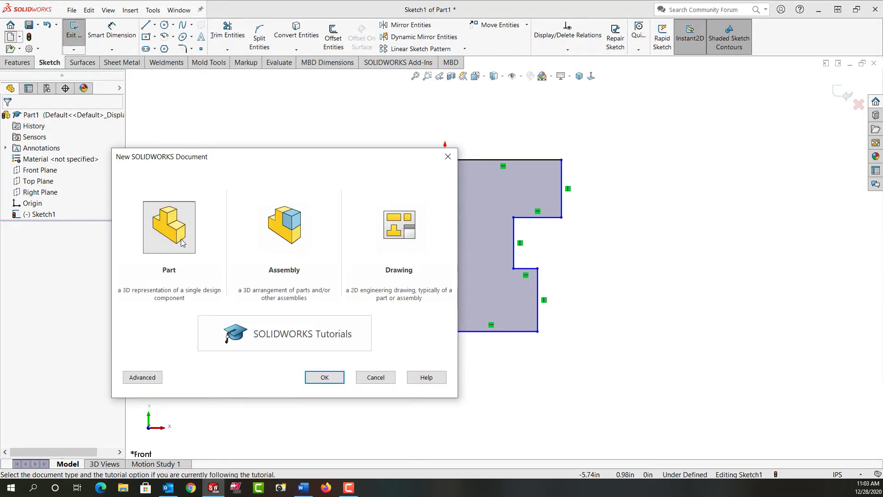
pyautogui.click(315, 372)
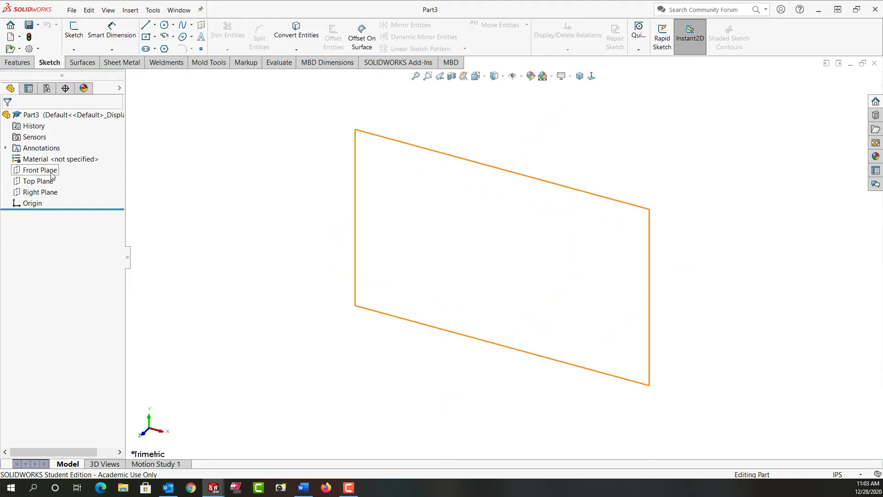
pyautogui.click(52, 175)
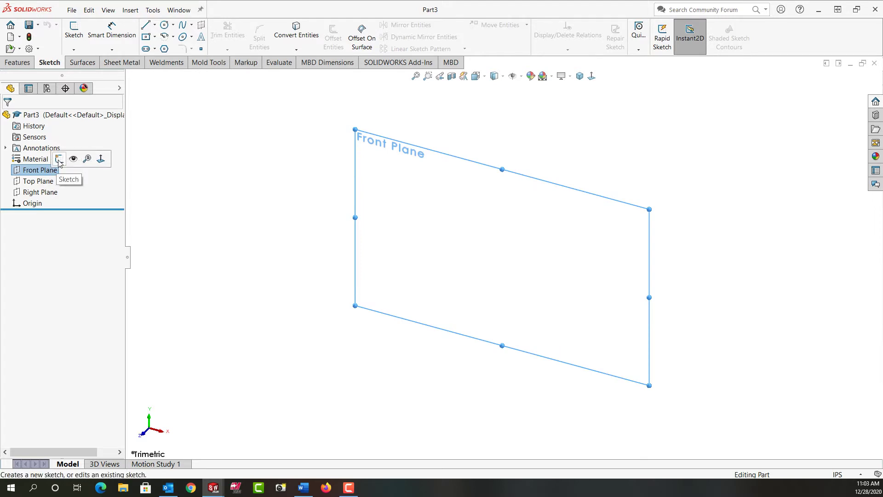
pyautogui.click(59, 161)
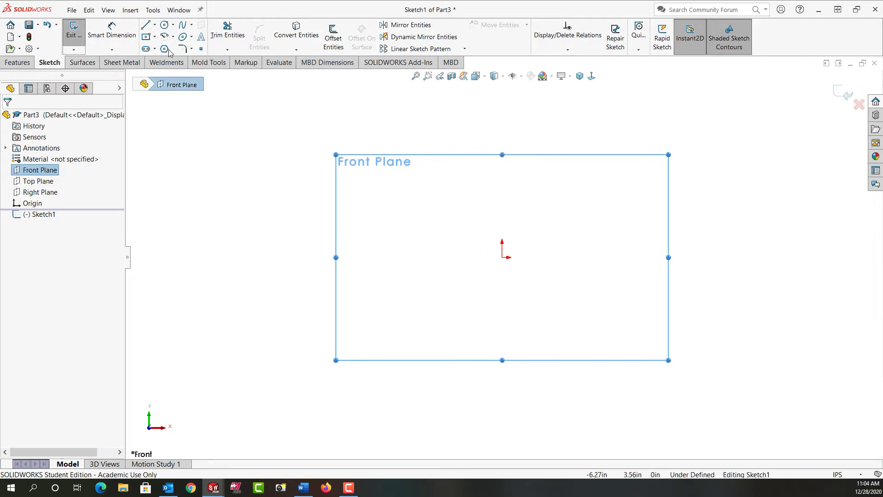
# Draw a vertical centerline about 3.12 in long straight down from the origin.
pyautogui.click(155, 26)
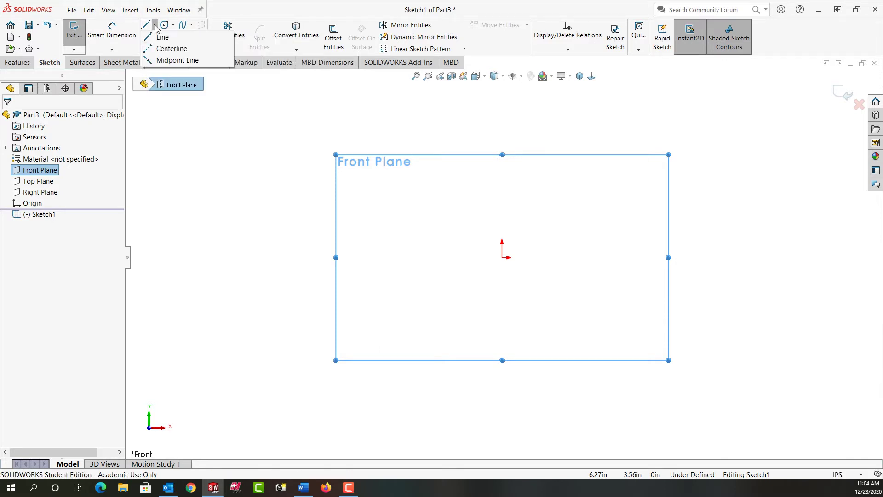
pyautogui.click(150, 49)
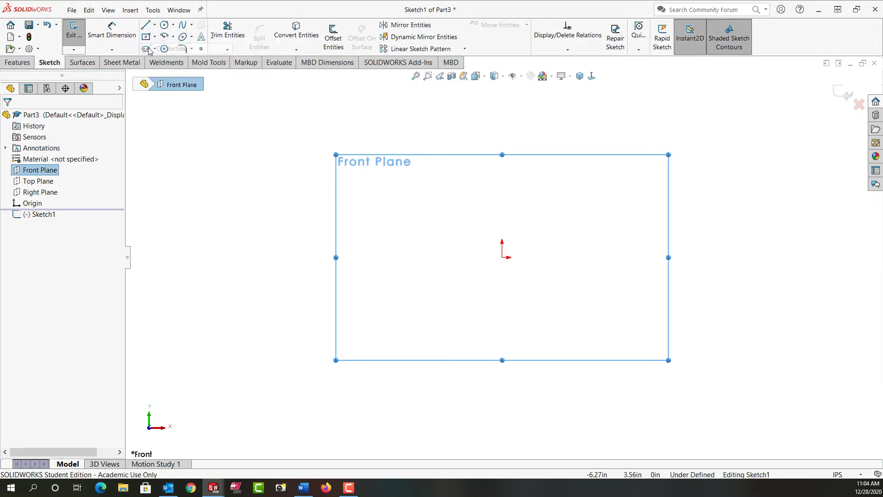
pyautogui.click(502, 258)
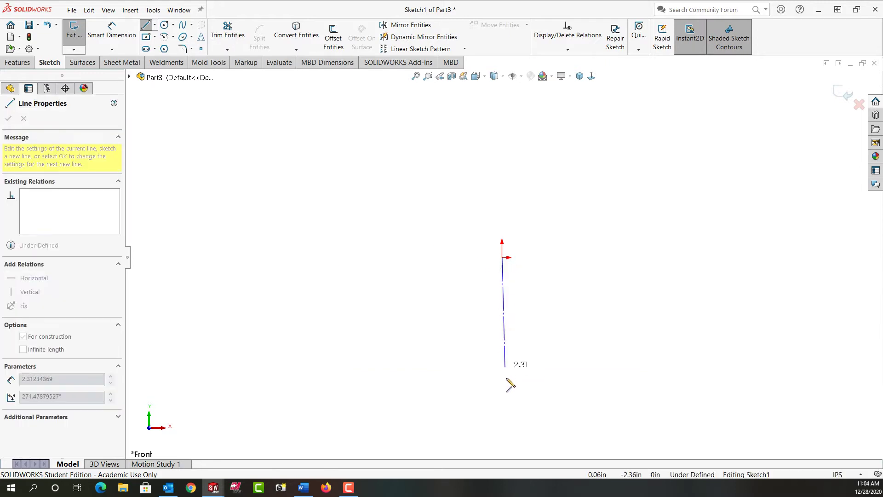
pyautogui.click(502, 405)
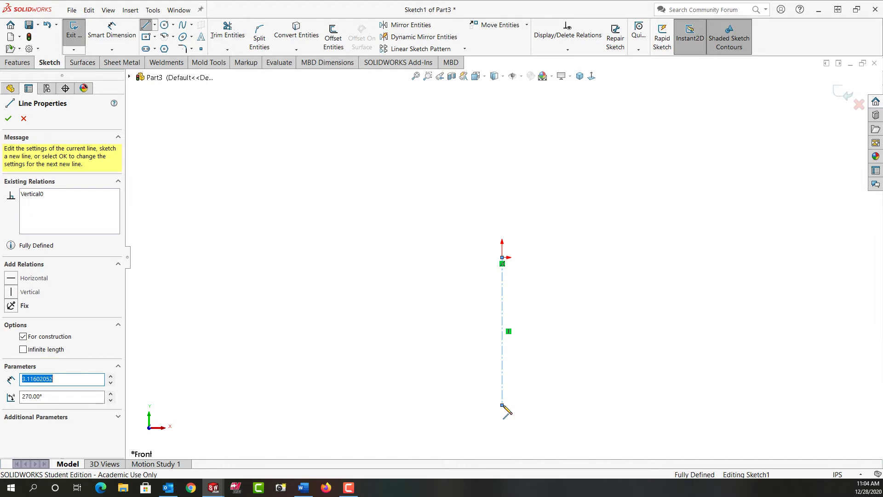
pyautogui.press('Escape')
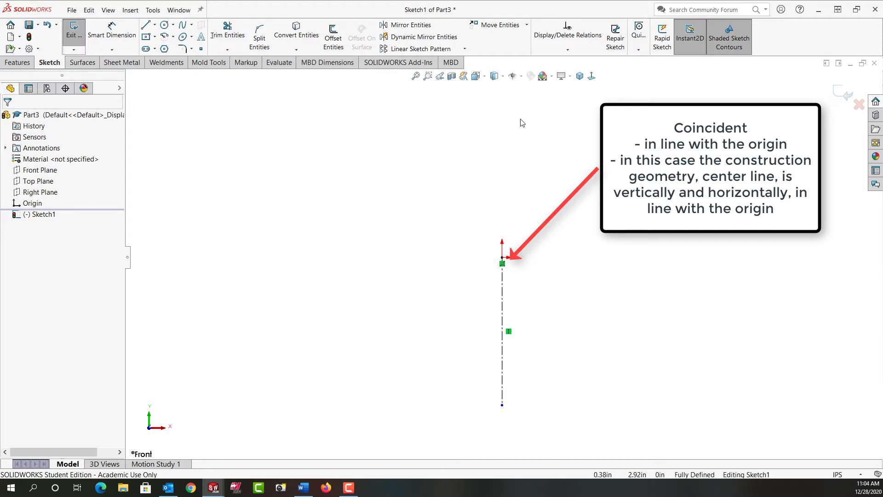
# Turn the display of sketch relations off and back on.
pyautogui.click(521, 76)
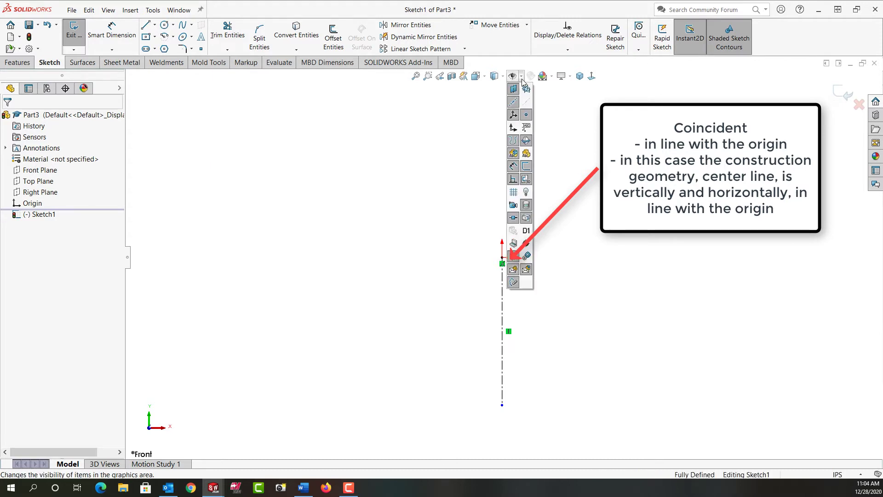
pyautogui.click(513, 179)
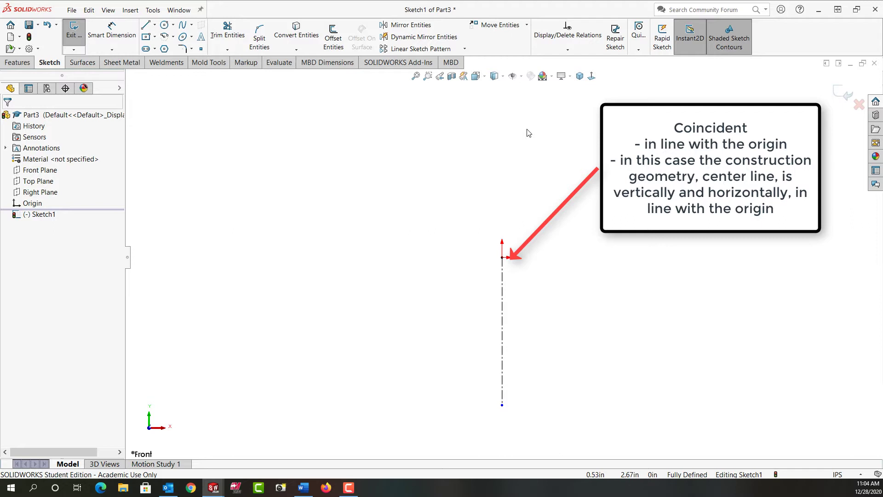
pyautogui.click(521, 77)
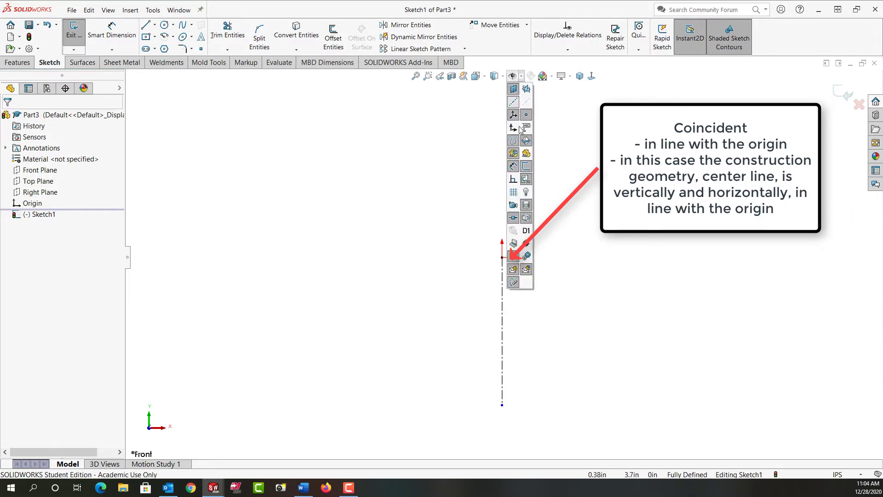
pyautogui.click(513, 179)
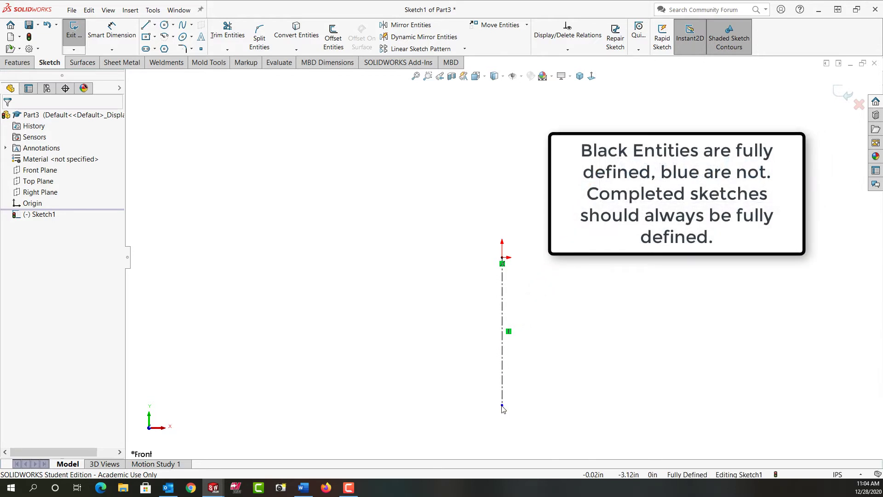
# Stretch the centerline's lower endpoint downward until the line is about 3.30 in long.
pyautogui.moveTo(503, 406)
pyautogui.mouseDown()
pyautogui.moveTo(495, 143)
pyautogui.moveTo(503, 136)
pyautogui.moveTo(503, 418)
pyautogui.mouseUp()
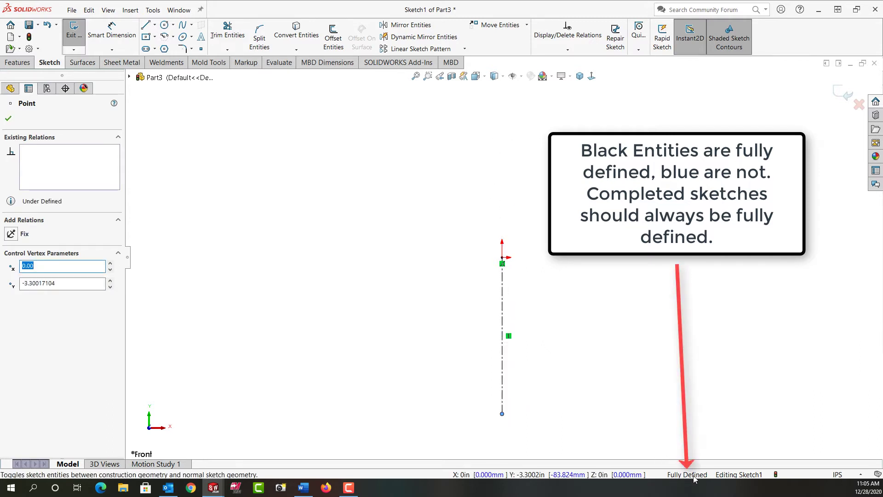
pyautogui.click(612, 407)
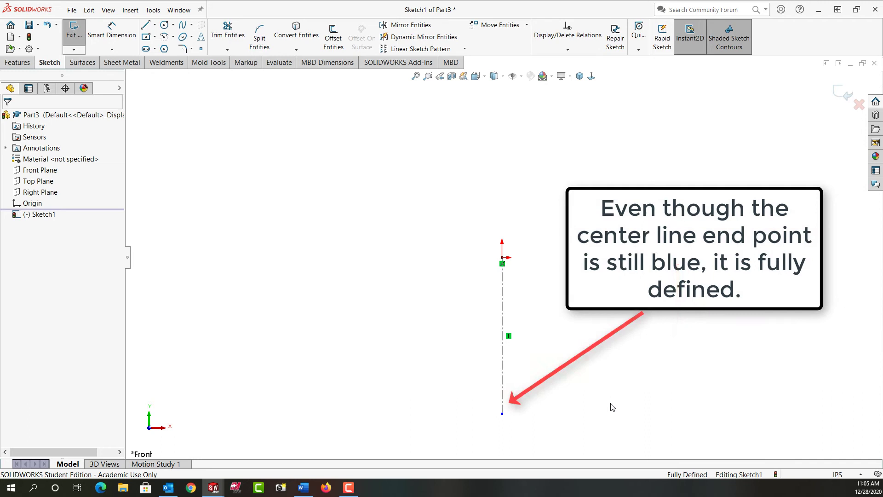
pyautogui.scroll(-1, 607, 409)
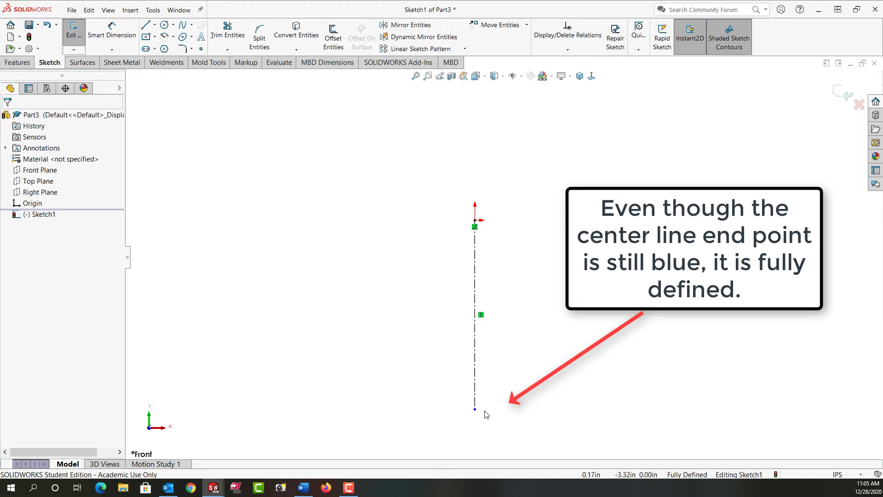
# Convert the centerline to a regular solid line and back to construction geometry.
pyautogui.click(475, 386)
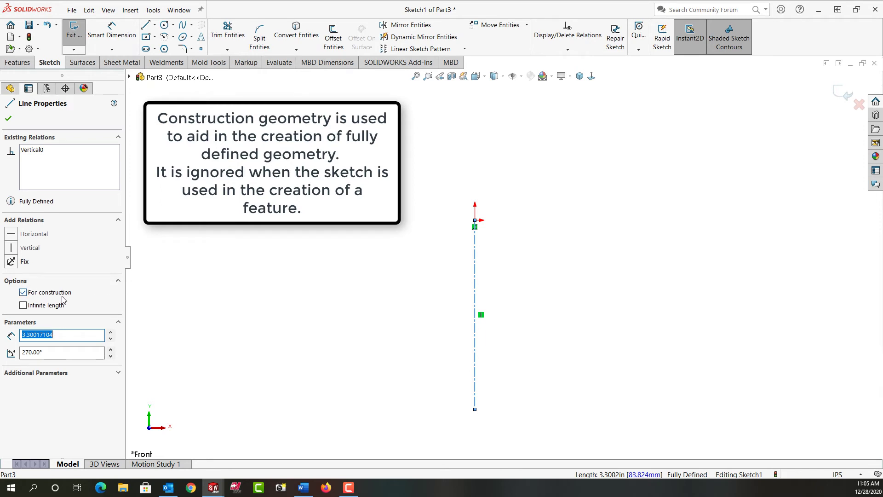
pyautogui.click(311, 276)
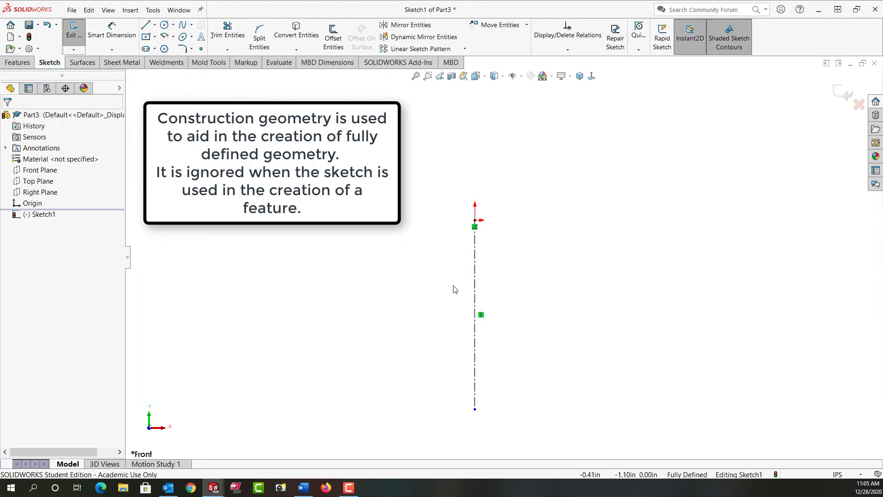
pyautogui.click(477, 298)
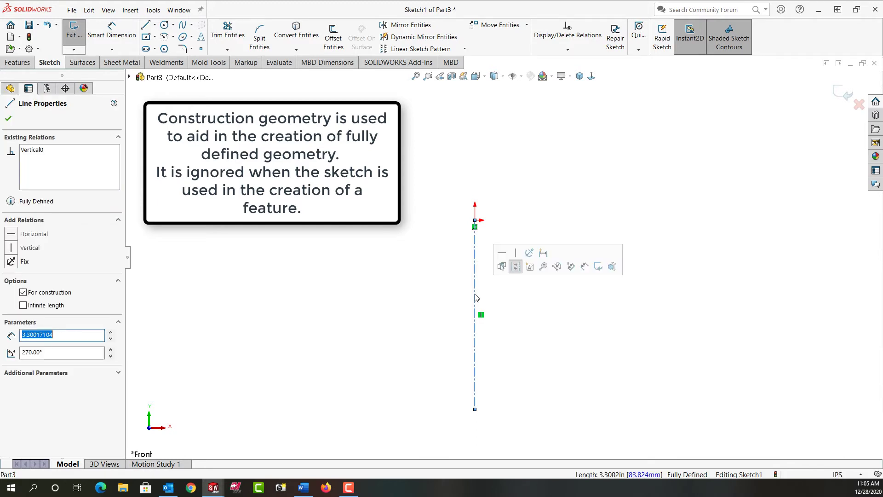
pyautogui.click(516, 268)
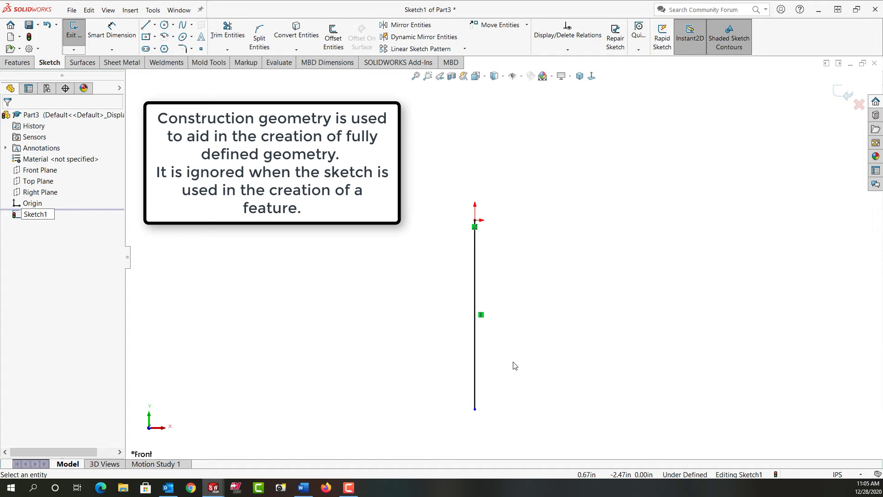
pyautogui.click(475, 344)
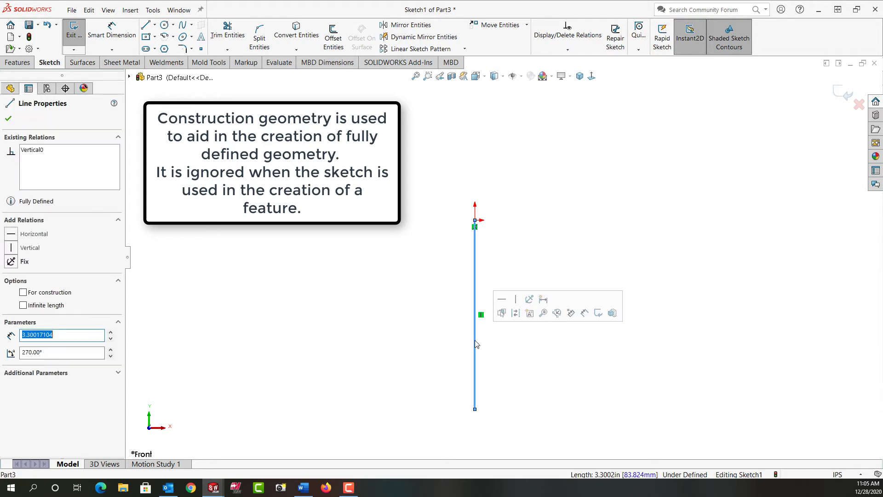
pyautogui.click(517, 314)
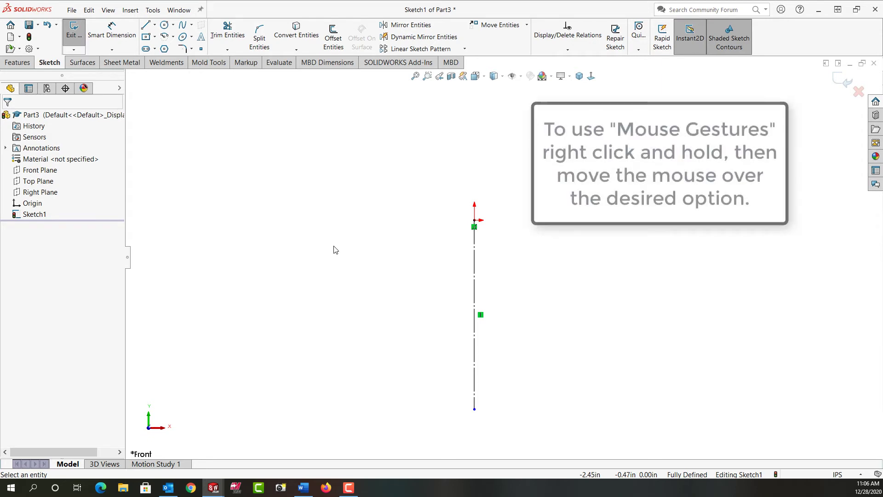
# Draw connected lines from the origin about 1.87 in right, 0.69 in down, 0.81 in left and 0.69 in down.
pyautogui.moveTo(335, 255); pyautogui.dragTo(286, 256, button='right')
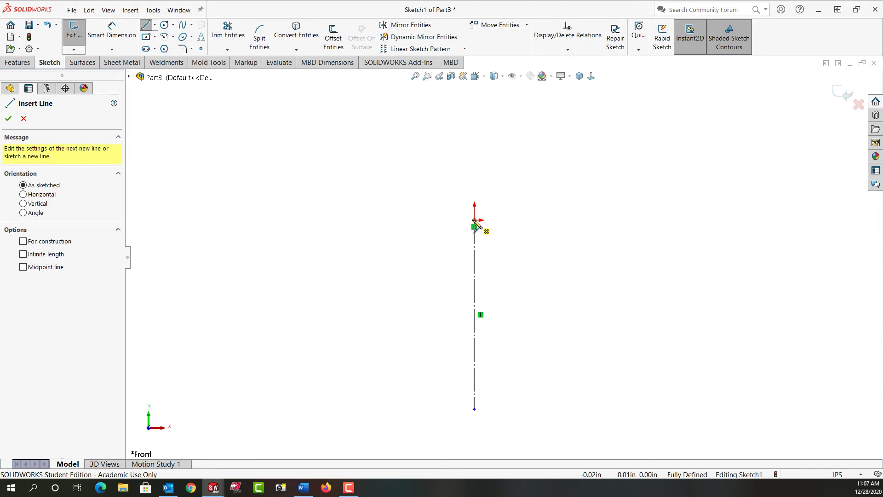
pyautogui.click(476, 221)
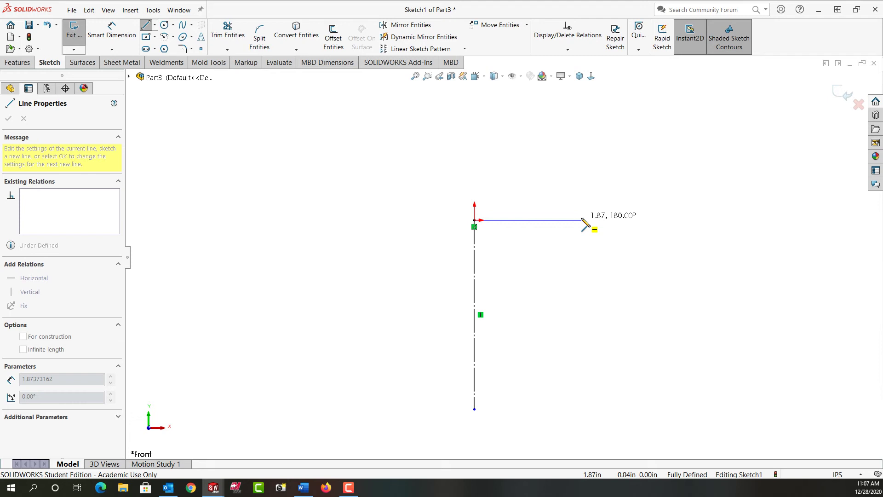
pyautogui.click(582, 221)
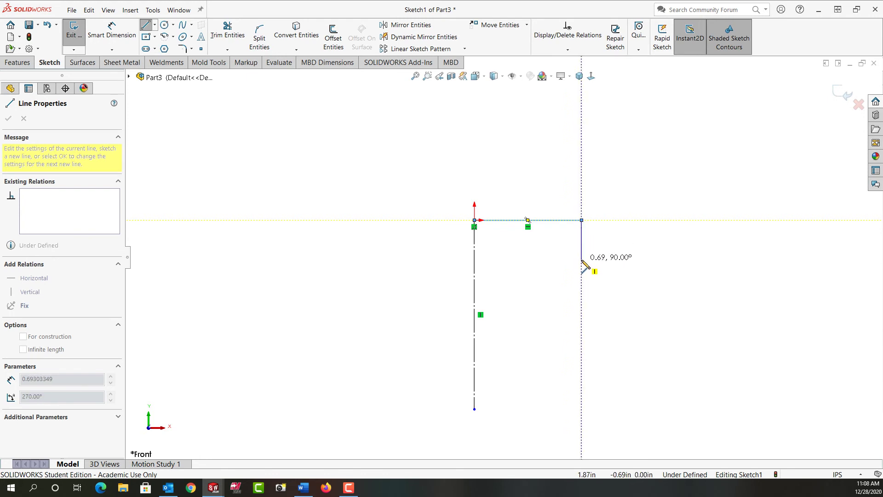
pyautogui.click(582, 260)
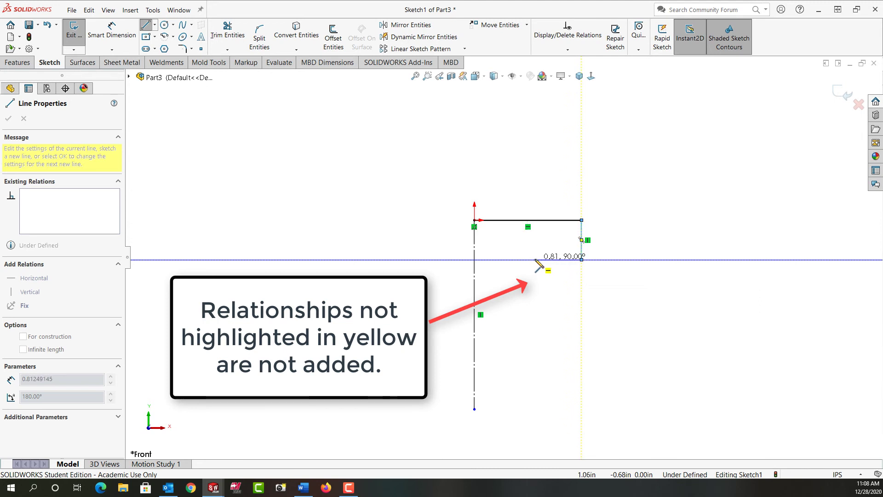
pyautogui.click(535, 260)
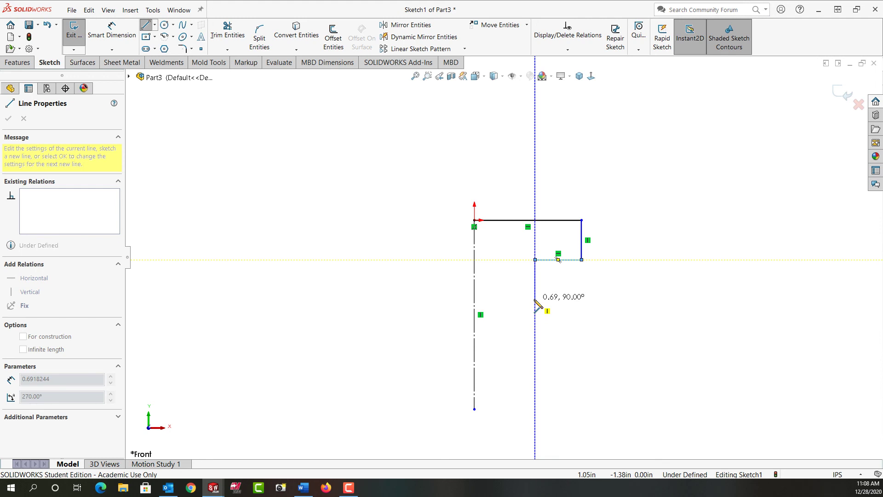
pyautogui.click(535, 299)
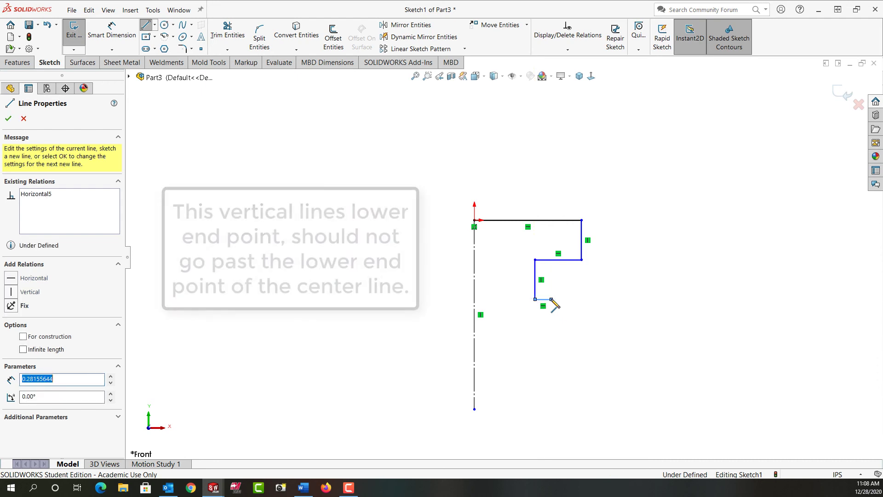
# Continue the profile about 0.28 in right and 1.28 in down, run it horizontally to the centerline, and close it at the origin.
pyautogui.click(551, 299)
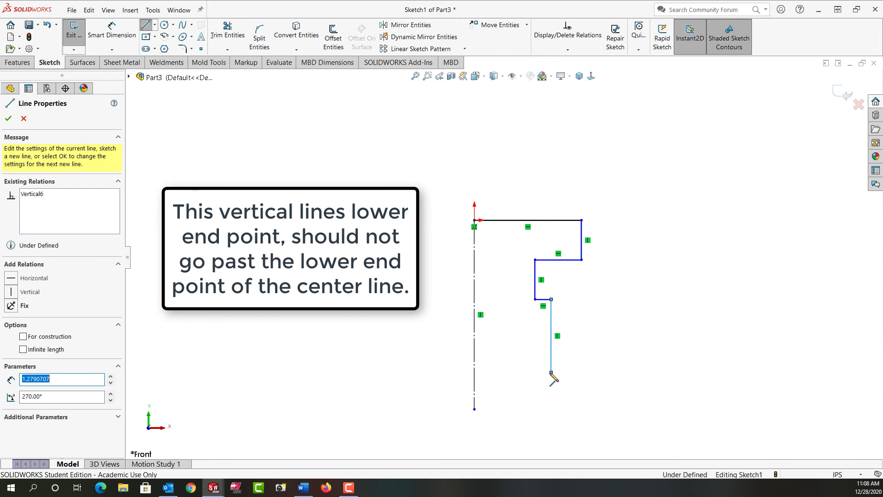
pyautogui.click(552, 372)
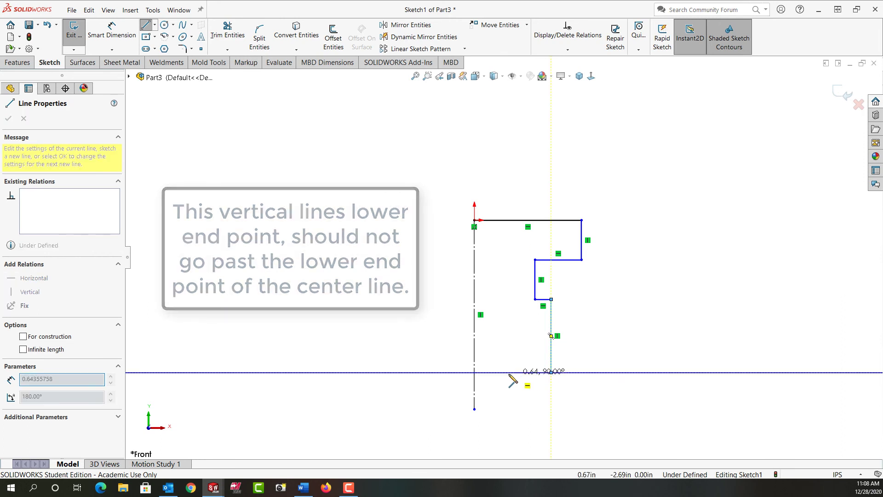
pyautogui.click(475, 373)
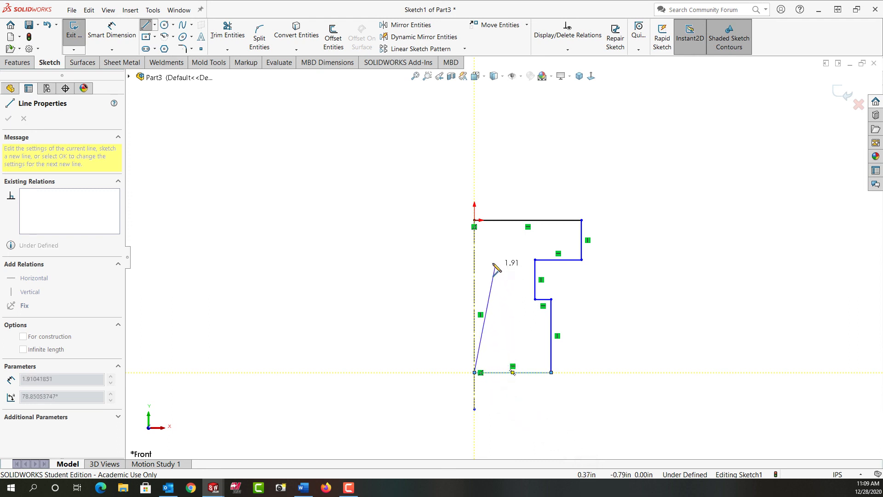
pyautogui.click(475, 221)
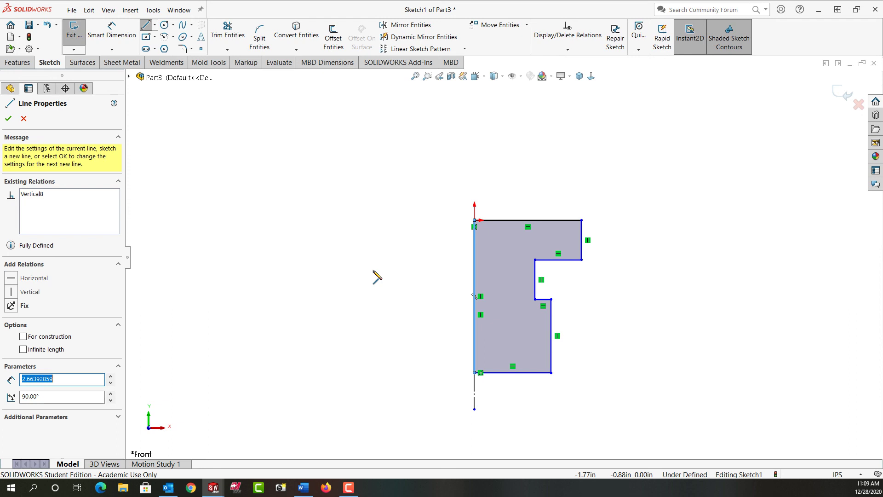
pyautogui.press('Escape')
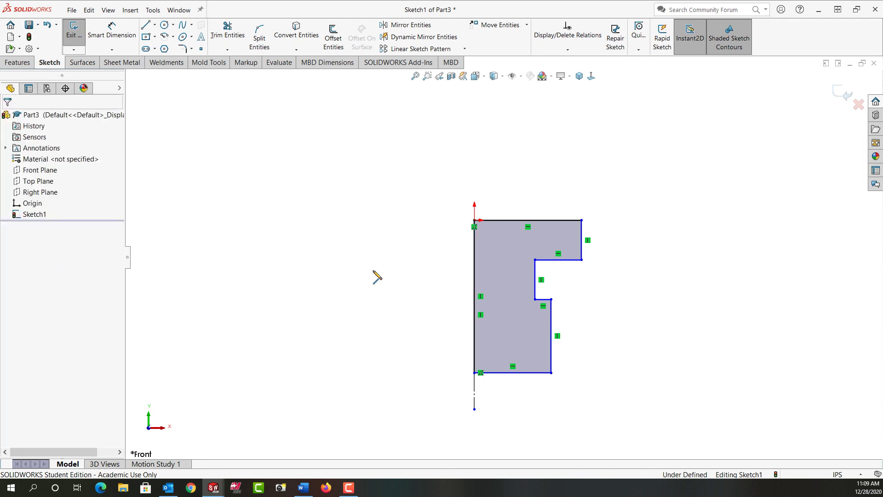